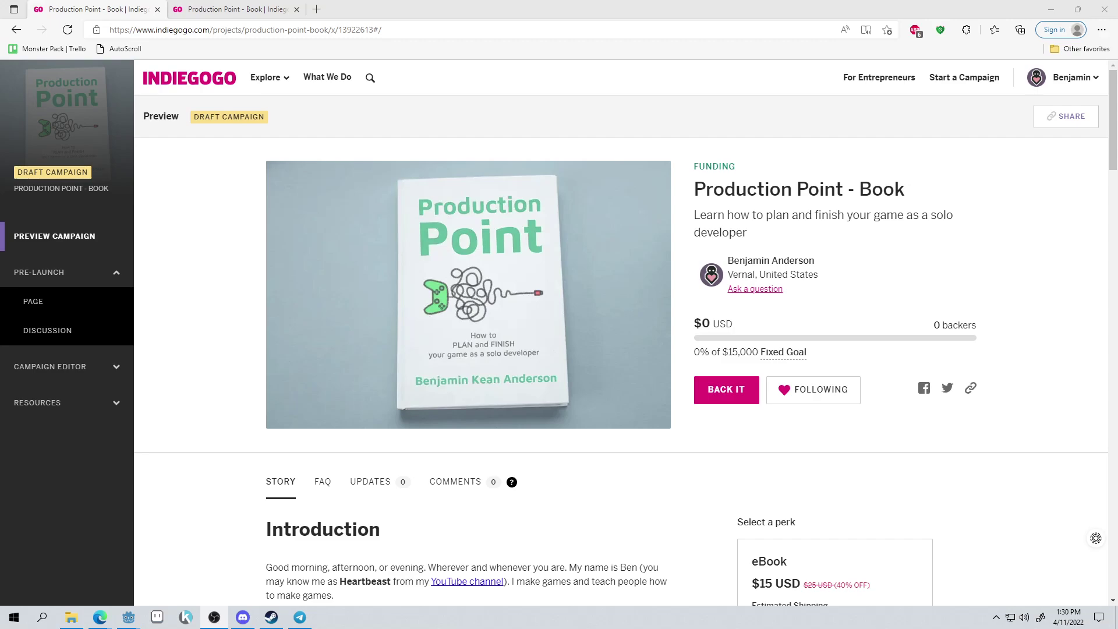
{"action": "scroll", "coordinate": [559, 350], "scroll_direction": "down", "scroll_amount": 10}
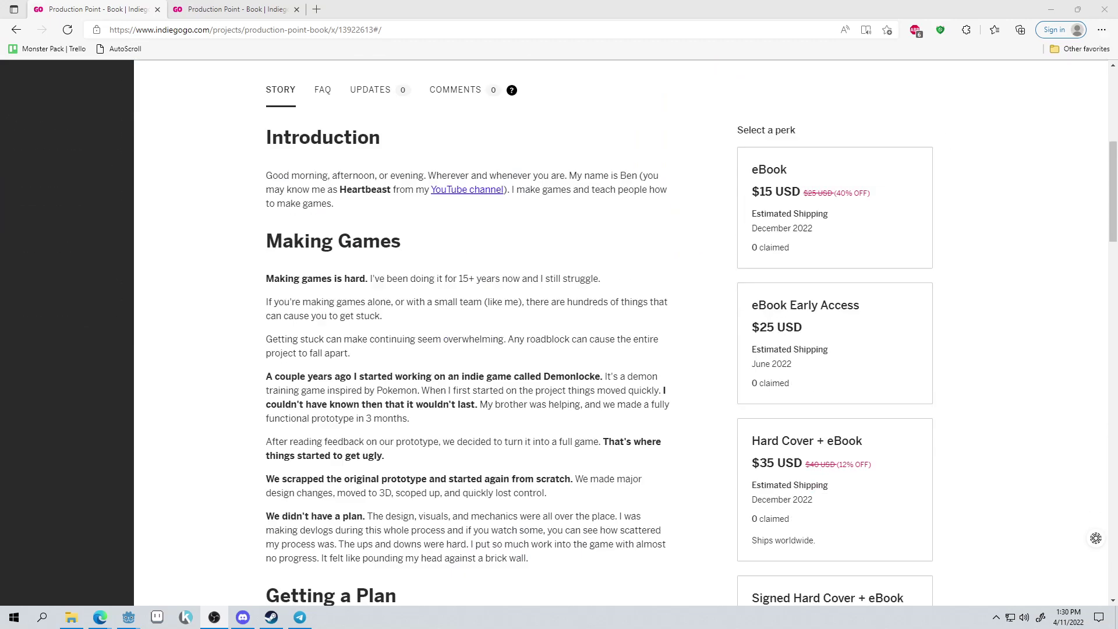
{"action": "scroll", "coordinate": [559, 350], "scroll_direction": "up", "scroll_amount": 5}
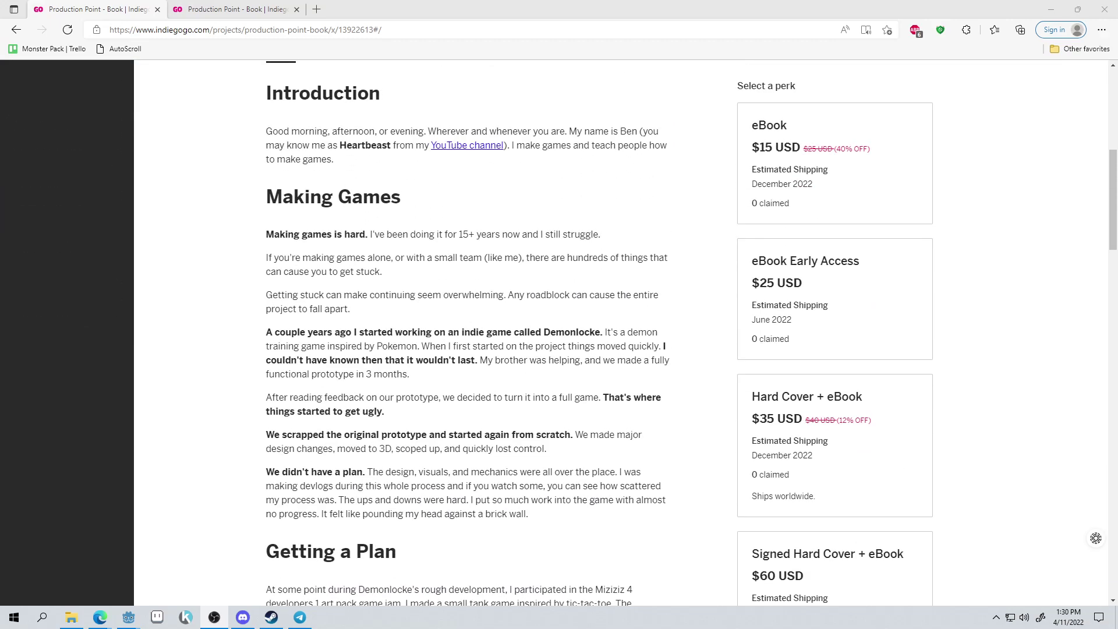
{"action": "scroll", "coordinate": [560, 349], "scroll_direction": "down", "scroll_amount": 2}
{"action": "scroll", "coordinate": [560, 349], "scroll_direction": "down", "scroll_amount": 1}
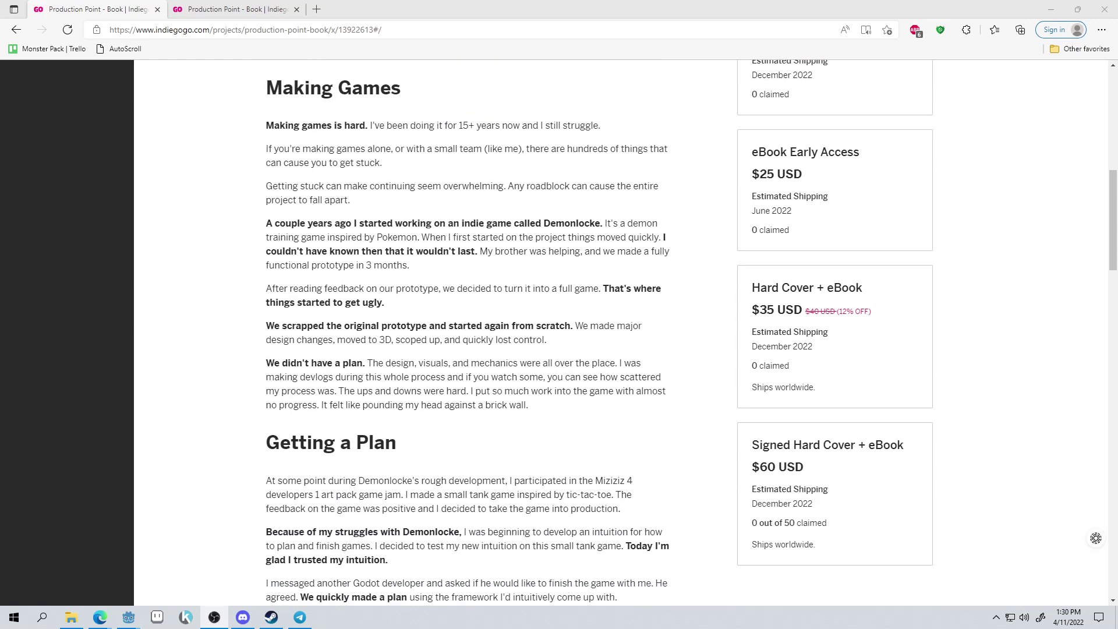
{"action": "scroll", "coordinate": [559, 350], "scroll_direction": "down", "scroll_amount": 3}
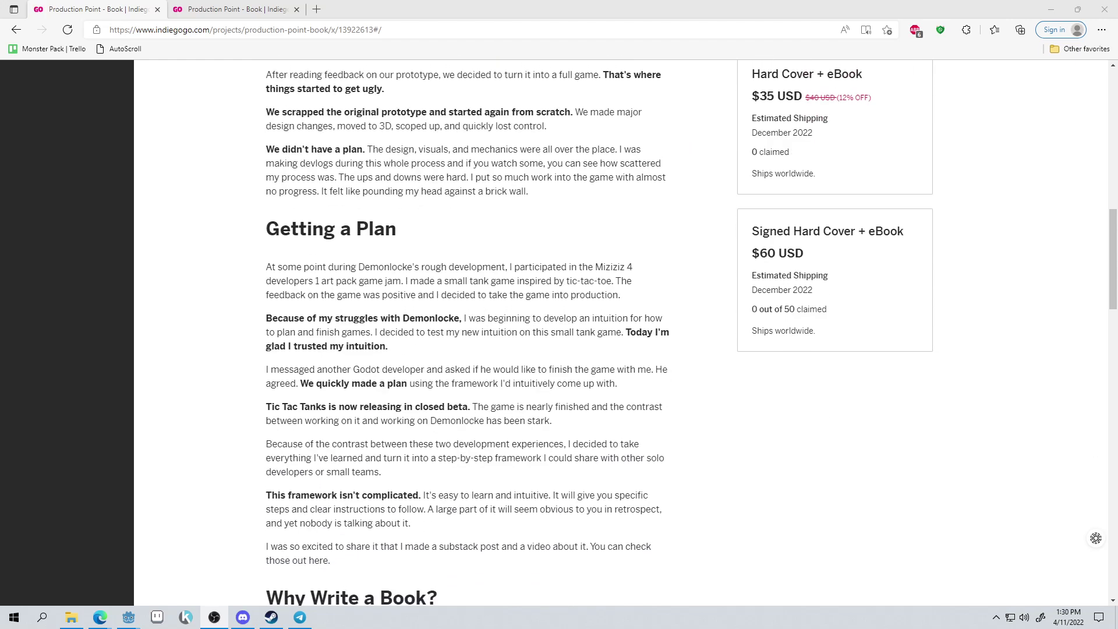
{"action": "scroll", "coordinate": [560, 349], "scroll_direction": "down", "scroll_amount": 2}
{"action": "scroll", "coordinate": [559, 349], "scroll_direction": "down", "scroll_amount": 3}
{"action": "scroll", "coordinate": [559, 349], "scroll_direction": "down", "scroll_amount": 2}
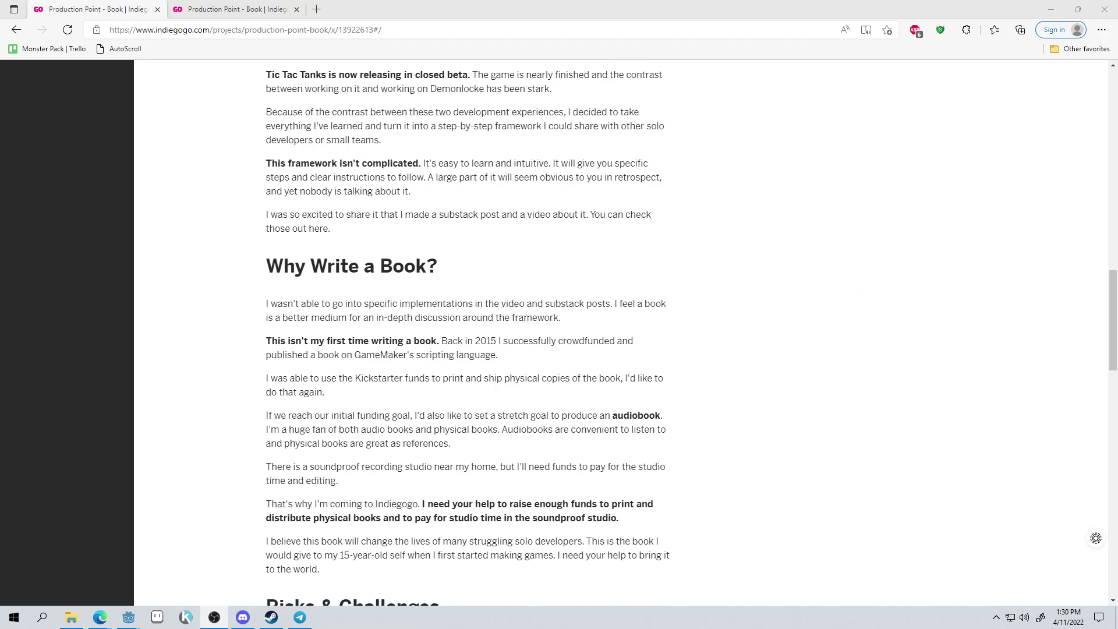
{"action": "scroll", "coordinate": [559, 349], "scroll_direction": "up", "scroll_amount": 4}
{"action": "scroll", "coordinate": [560, 349], "scroll_direction": "up", "scroll_amount": 6}
{"action": "scroll", "coordinate": [560, 350], "scroll_direction": "up", "scroll_amount": 6}
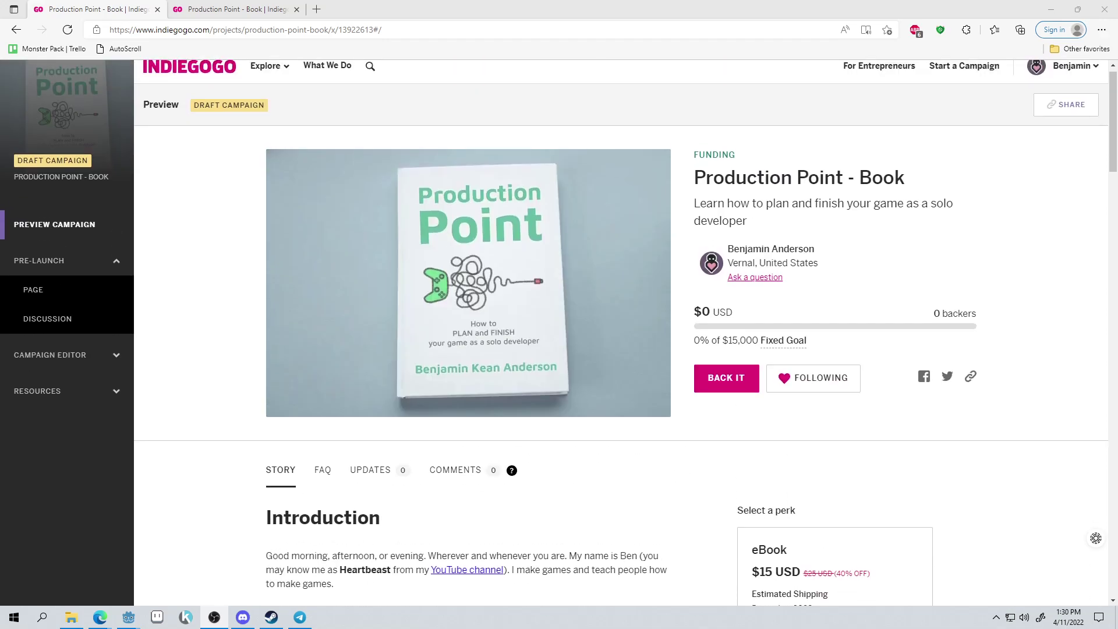
{"action": "scroll", "coordinate": [559, 349], "scroll_direction": "up", "scroll_amount": 3}
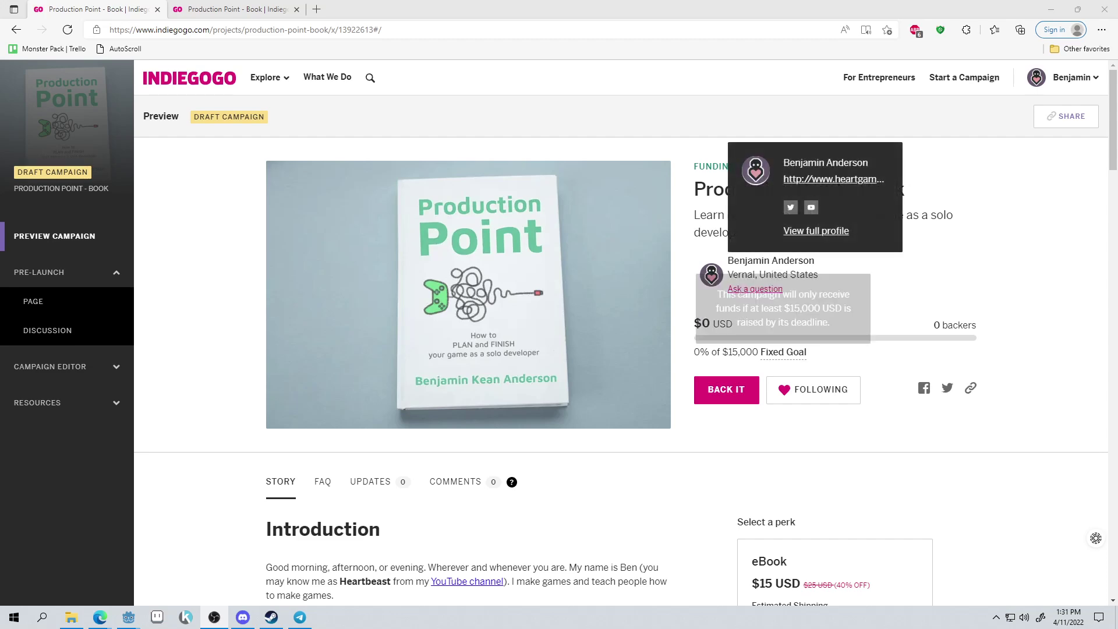
Check the 'Production Point - Book' coming-soon page, glance back at the preview, then return to it.
{"action": "left_click", "coordinate": [236, 9]}
{"action": "scroll", "coordinate": [559, 350], "scroll_direction": "down", "scroll_amount": 3}
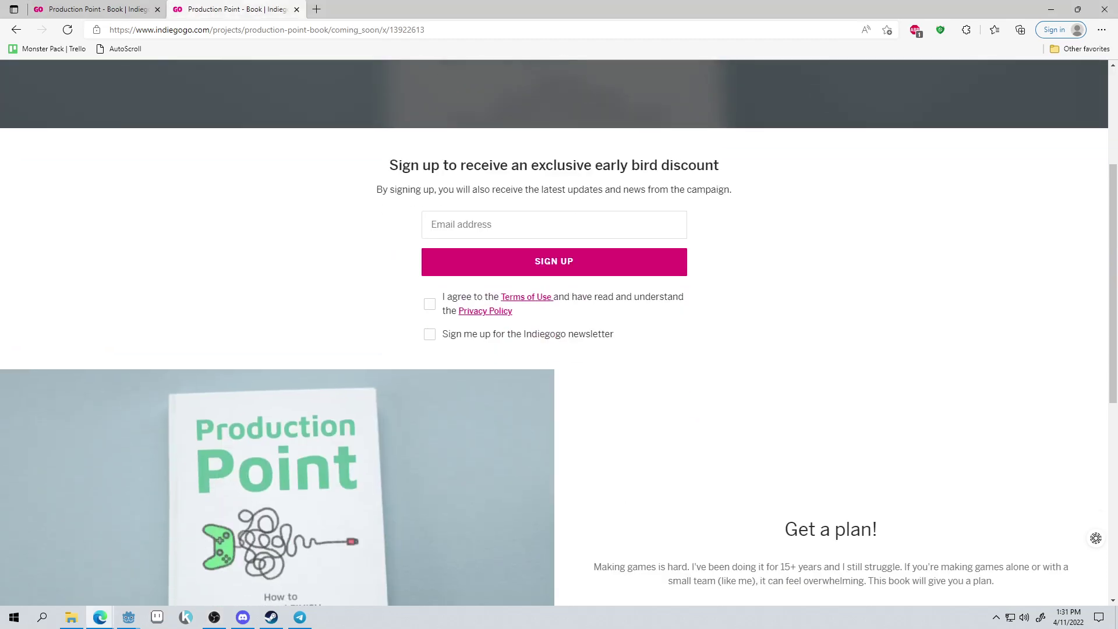
{"action": "scroll", "coordinate": [559, 349], "scroll_direction": "up", "scroll_amount": 3}
{"action": "key", "text": "ctrl+shift+Tab"}
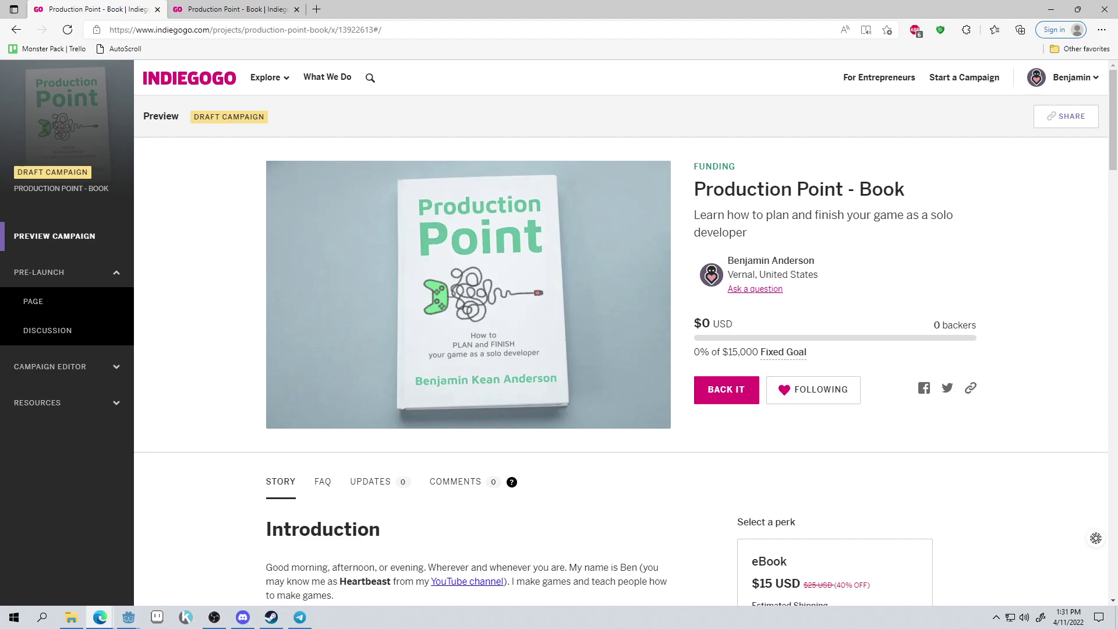
{"action": "left_click", "coordinate": [236, 9]}
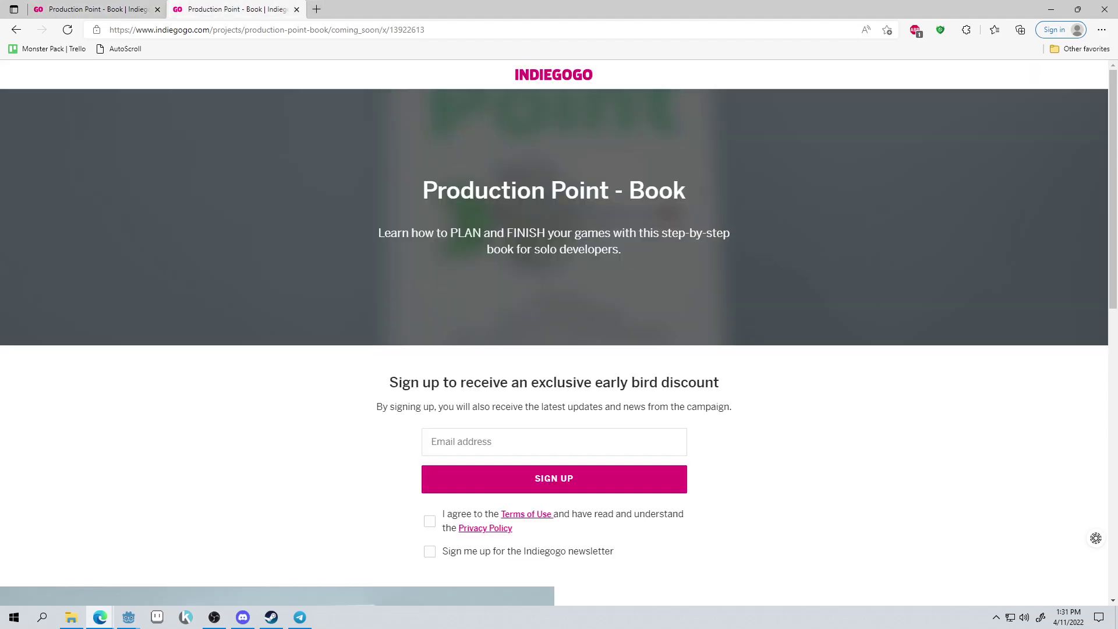
{"action": "scroll", "coordinate": [559, 350], "scroll_direction": "down", "scroll_amount": 3}
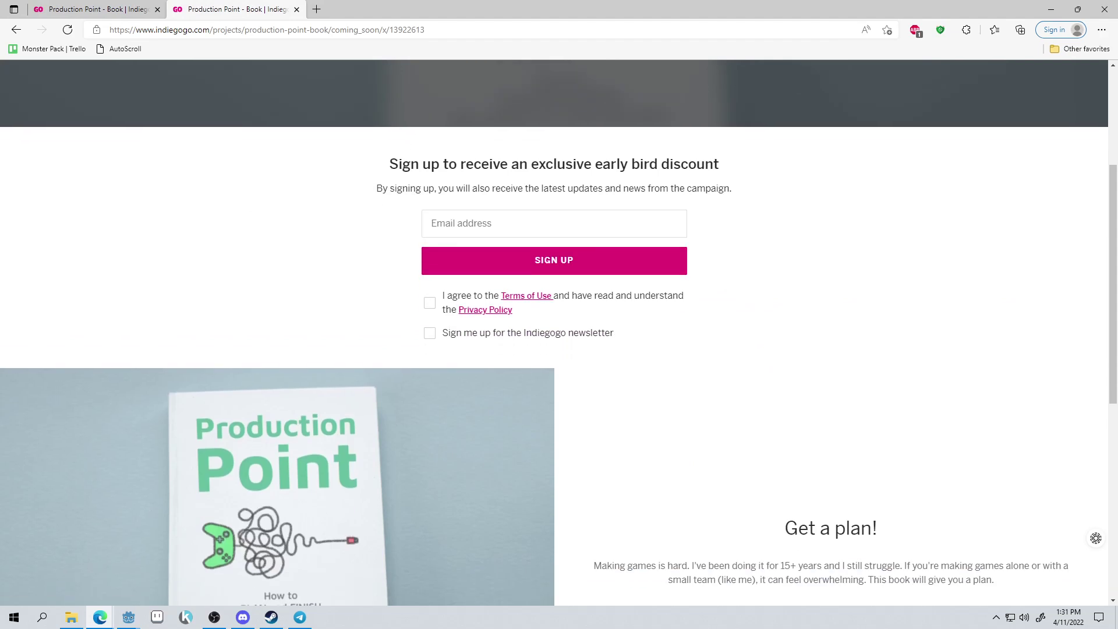
{"action": "scroll", "coordinate": [559, 350], "scroll_direction": "up", "scroll_amount": 3}
{"action": "scroll", "coordinate": [559, 349], "scroll_direction": "up", "scroll_amount": 3}
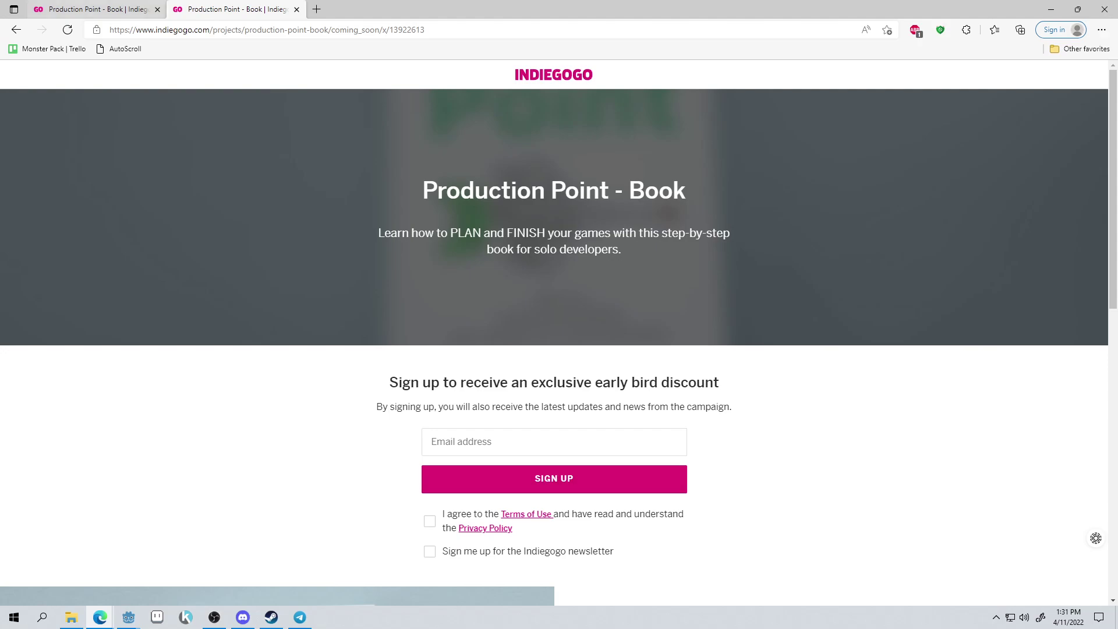
Switch back to the 'Production Point - Book' draft preview showing $0 of $15,000.
{"action": "key", "text": "ctrl+shift+Tab"}
{"action": "scroll", "coordinate": [560, 350], "scroll_direction": "down", "scroll_amount": 5}
{"action": "scroll", "coordinate": [559, 349], "scroll_direction": "down", "scroll_amount": 3}
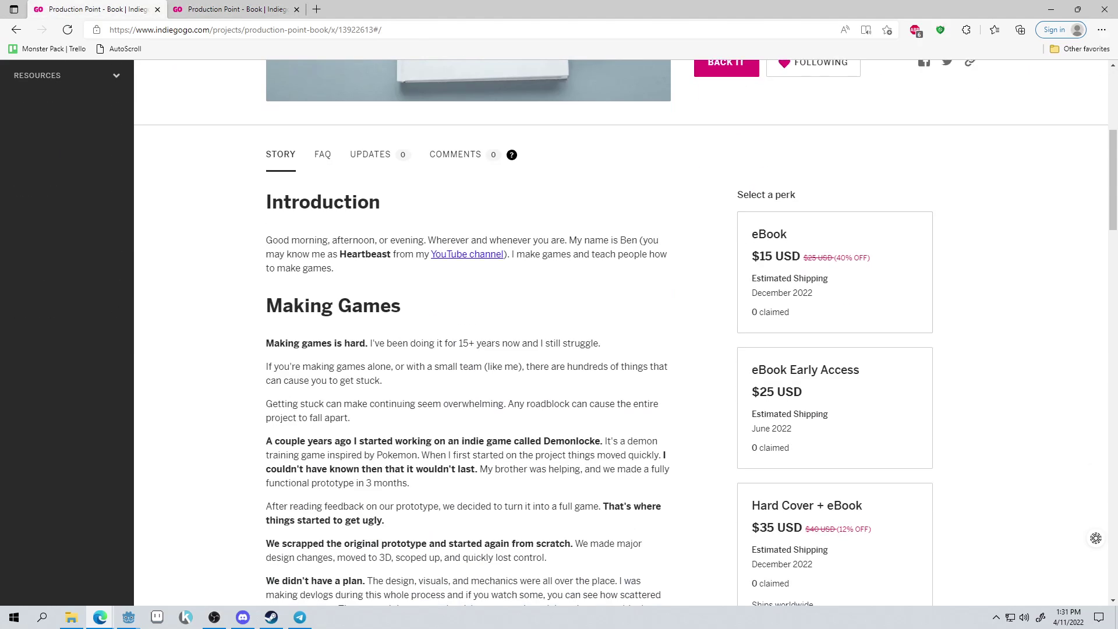
{"action": "scroll", "coordinate": [559, 349], "scroll_direction": "down", "scroll_amount": 3}
{"action": "scroll", "coordinate": [560, 350], "scroll_direction": "down", "scroll_amount": 3}
{"action": "scroll", "coordinate": [559, 350], "scroll_direction": "up", "scroll_amount": 5}
{"action": "scroll", "coordinate": [560, 350], "scroll_direction": "up", "scroll_amount": 3}
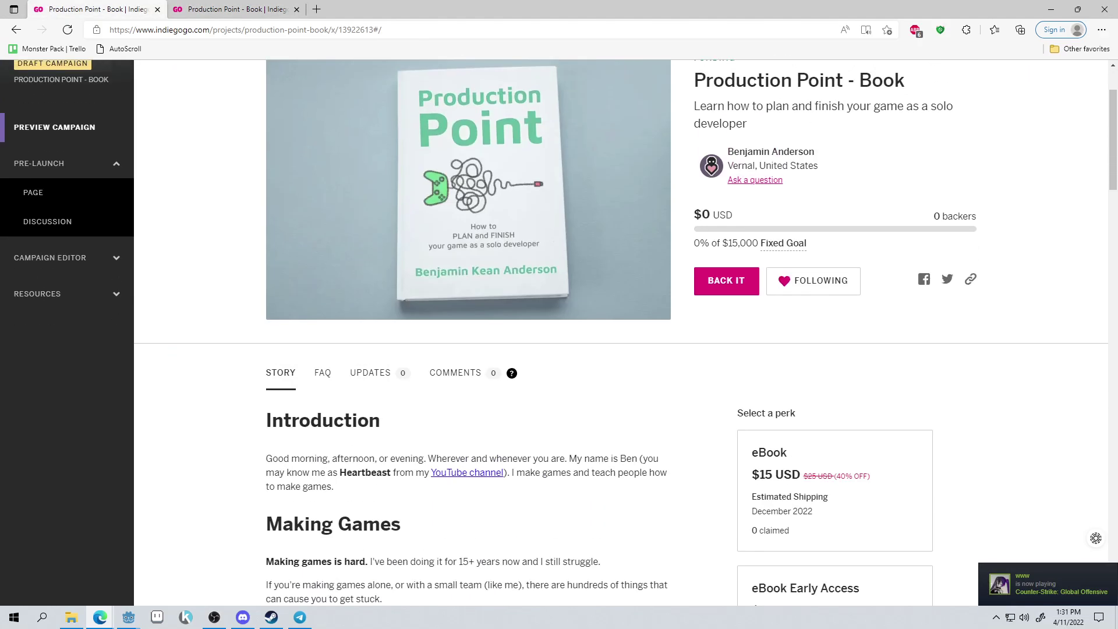
{"action": "scroll", "coordinate": [559, 350], "scroll_direction": "up", "scroll_amount": 3}
{"action": "scroll", "coordinate": [559, 349], "scroll_direction": "up", "scroll_amount": 2}
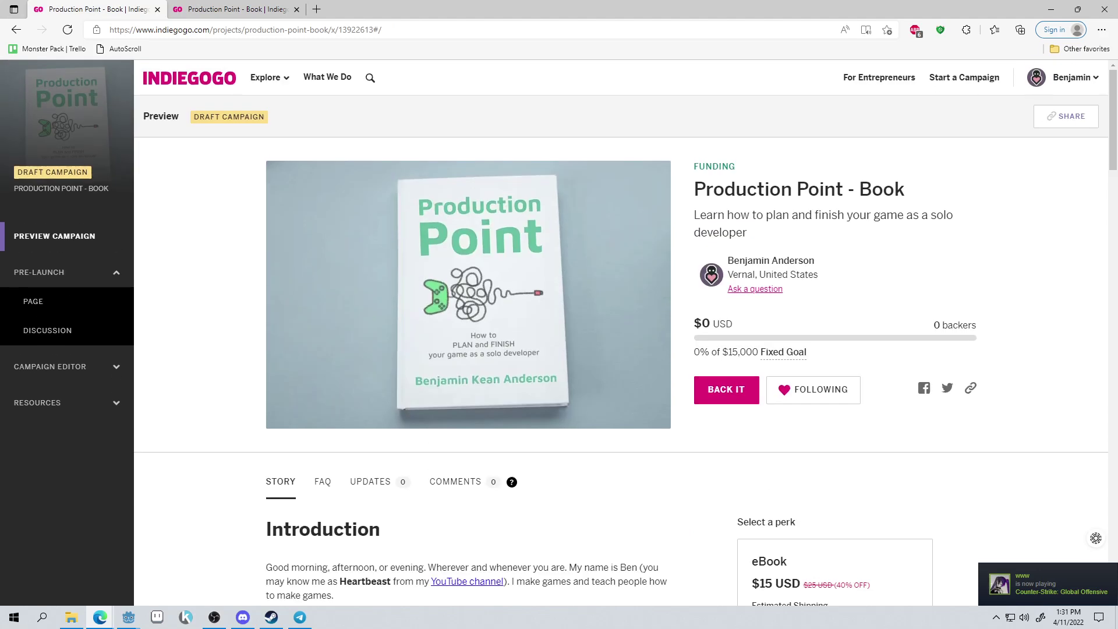